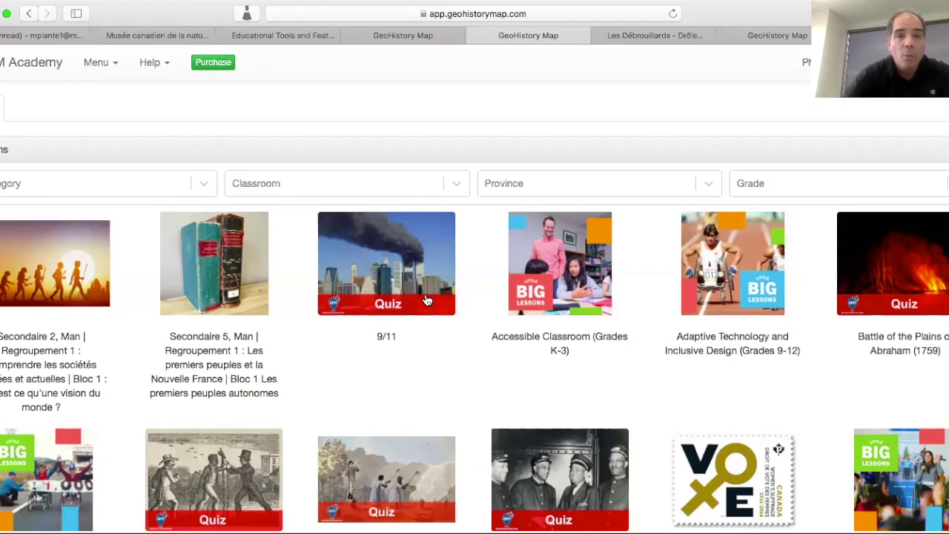
- Open the Martin 2 classroom's settings from Classrooms and select its sign-up code
click(98, 64)
click(107, 94)
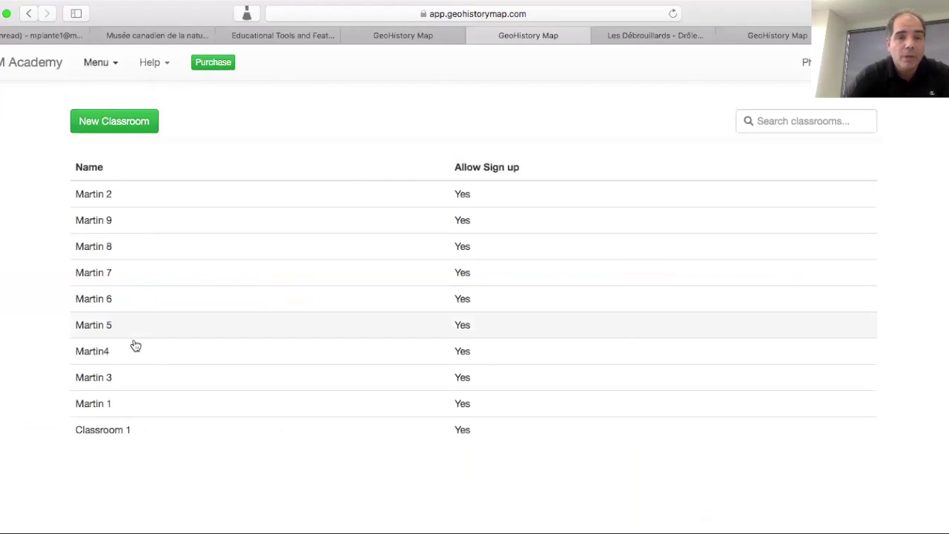
click(102, 198)
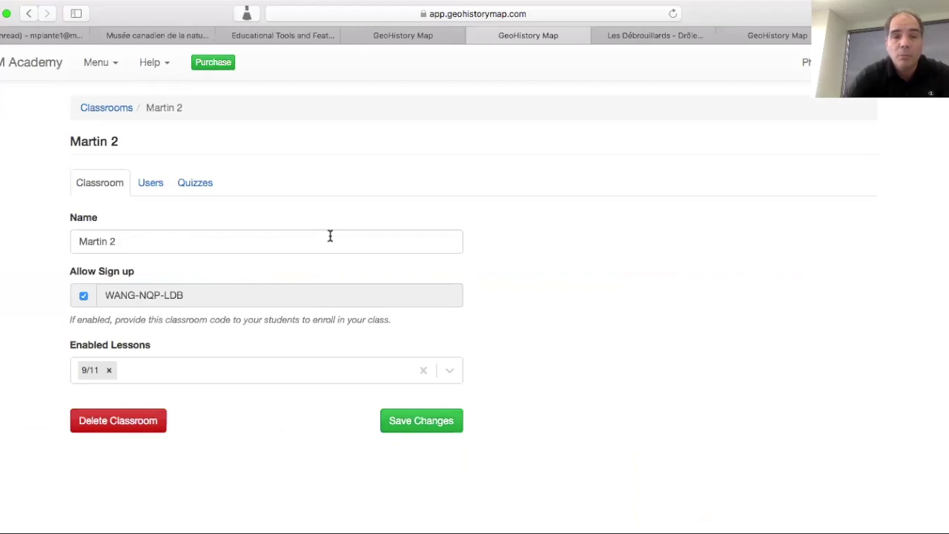
drag(232, 290, 103, 292)
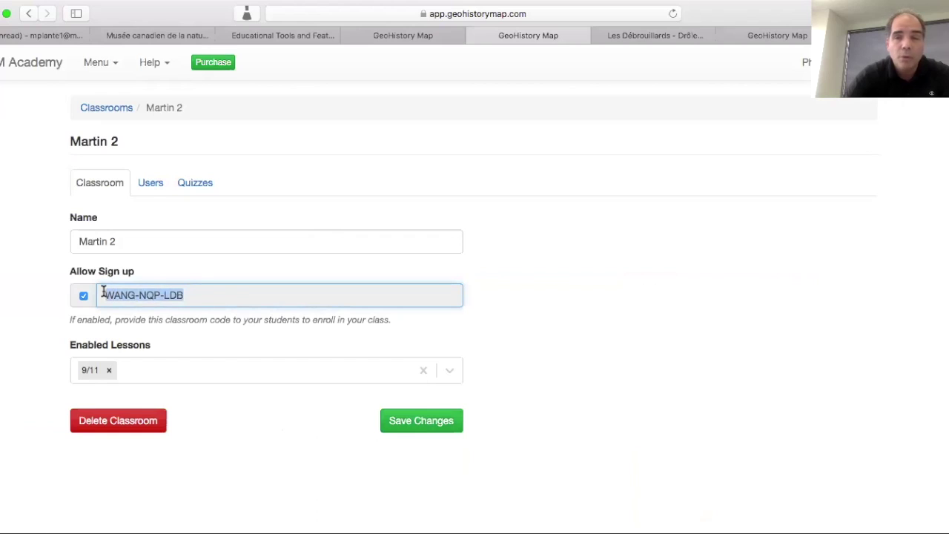
click(196, 298)
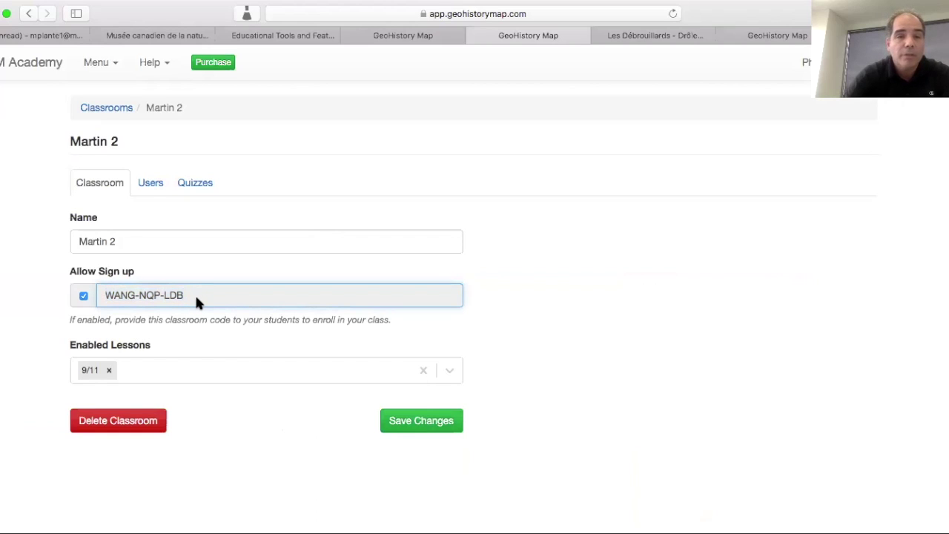
- Show Martin 2's users, start a new user, and enter the student's first name
click(153, 185)
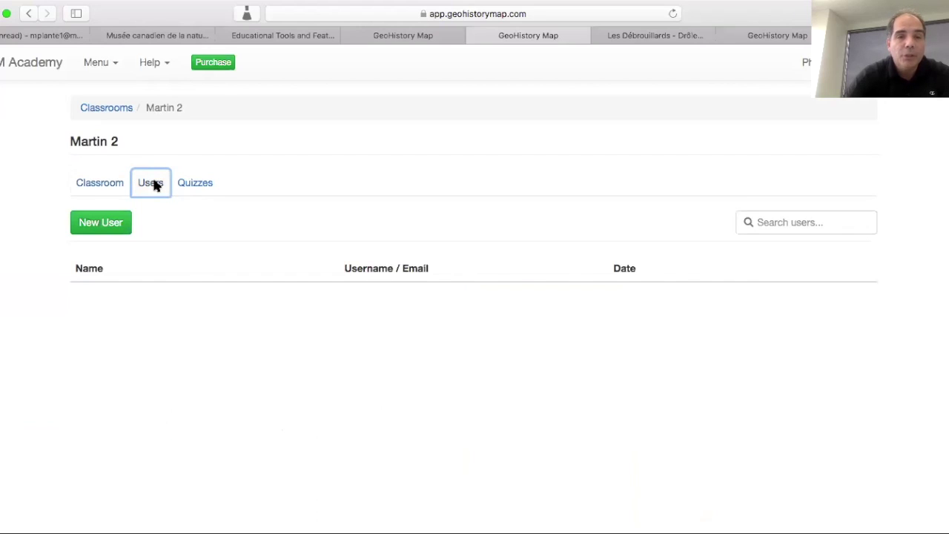
click(102, 224)
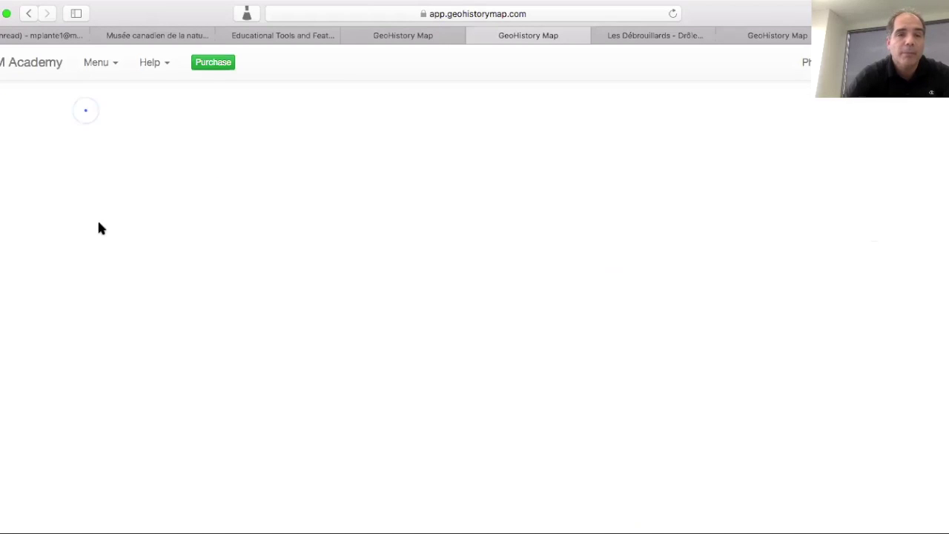
click(128, 230)
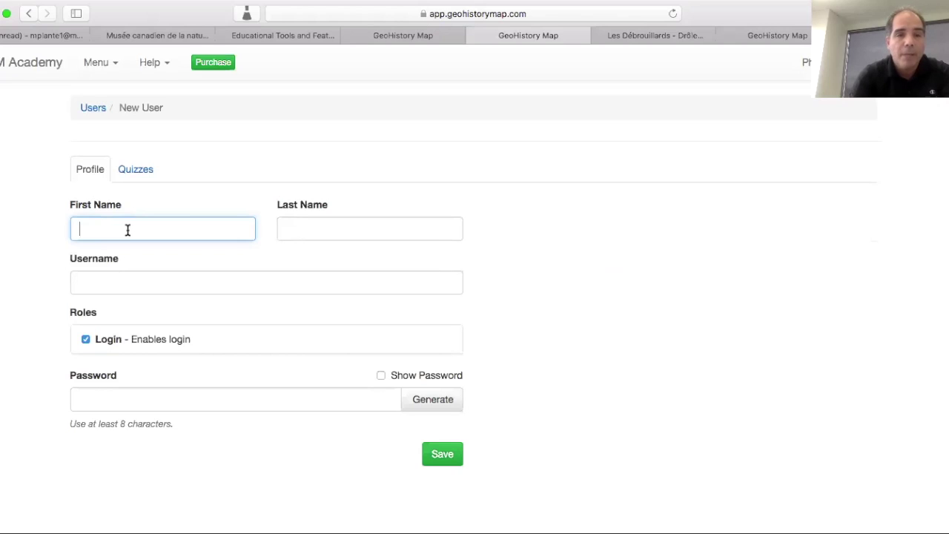
text(Martin)
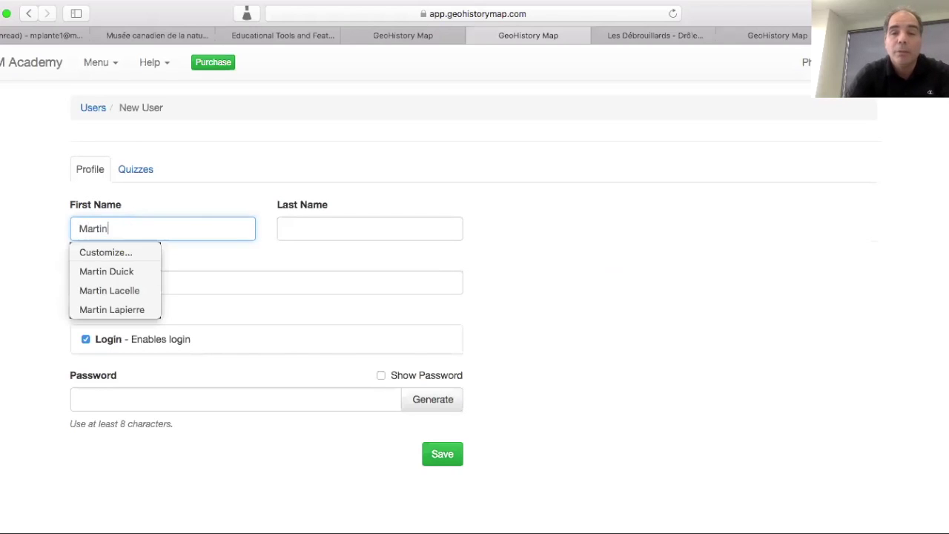
text(1)
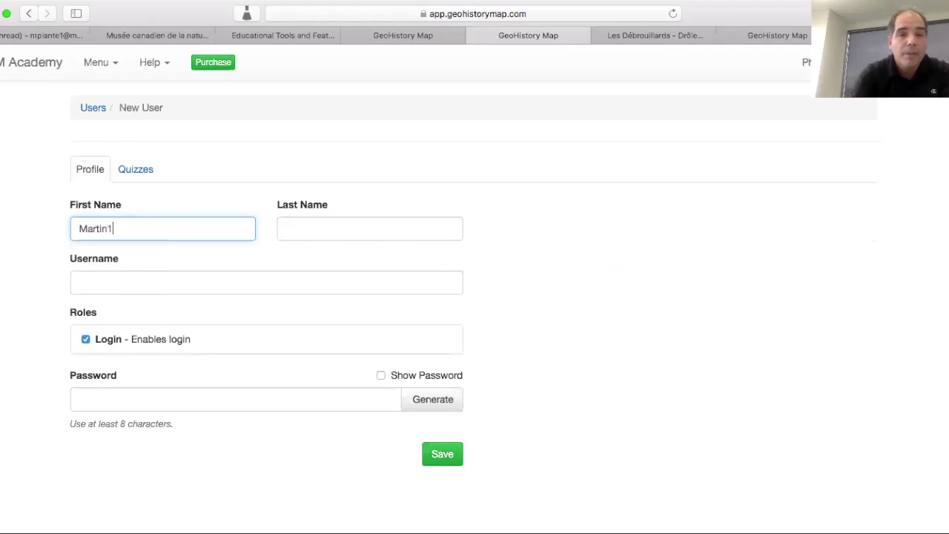
key(BackSpace)
- Enter the student's last name, username and an account password
click(294, 232)
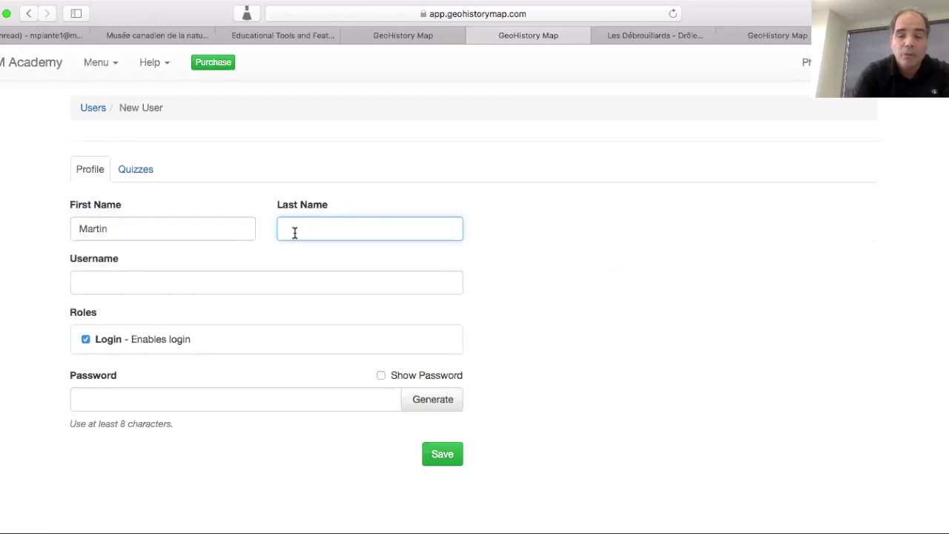
text(Pl)
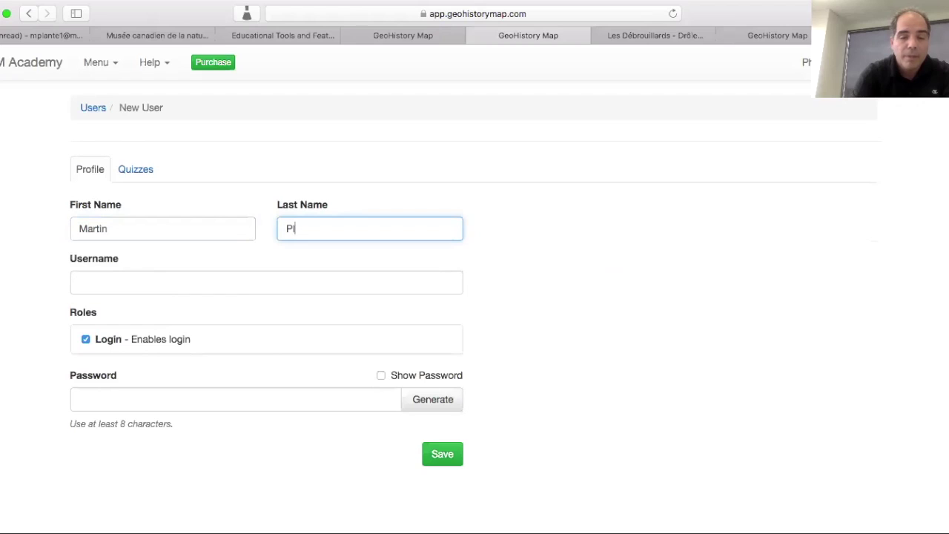
text(ante45)
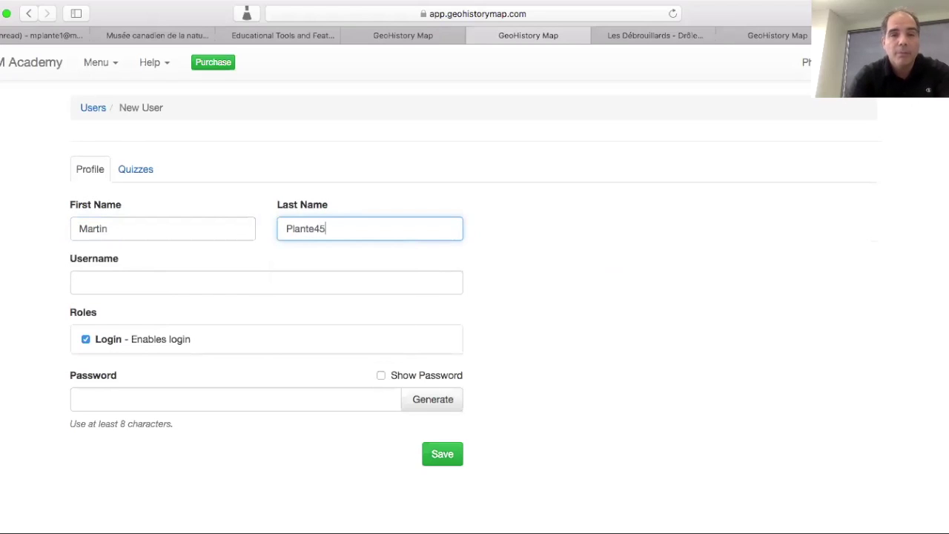
click(242, 281)
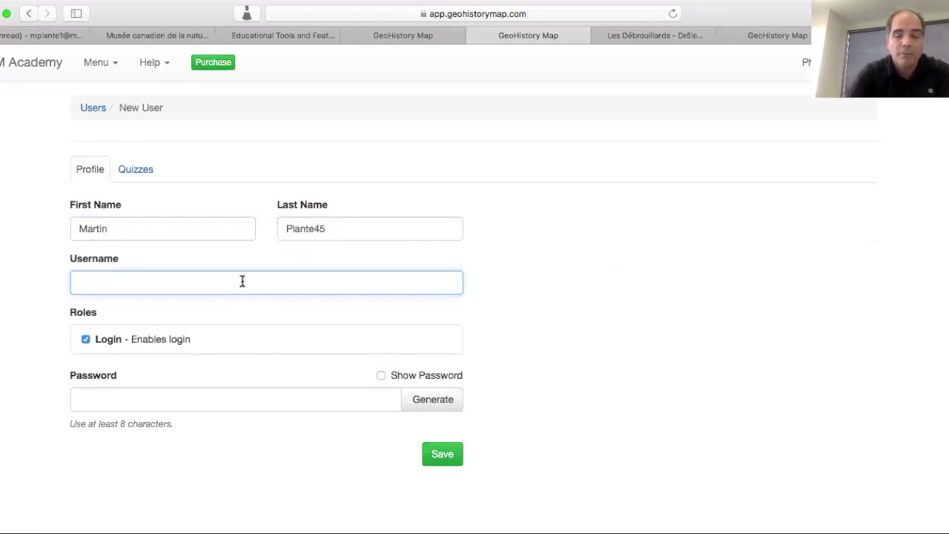
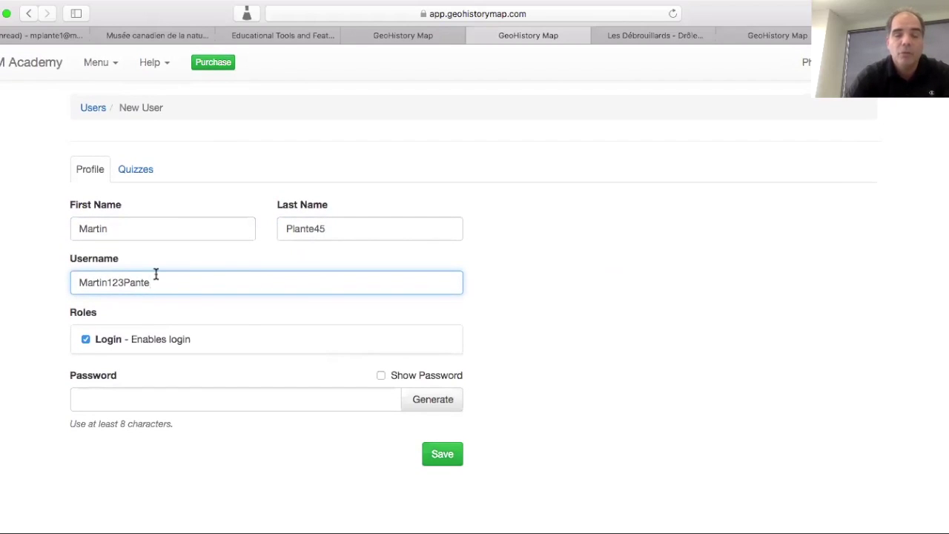
click(235, 400)
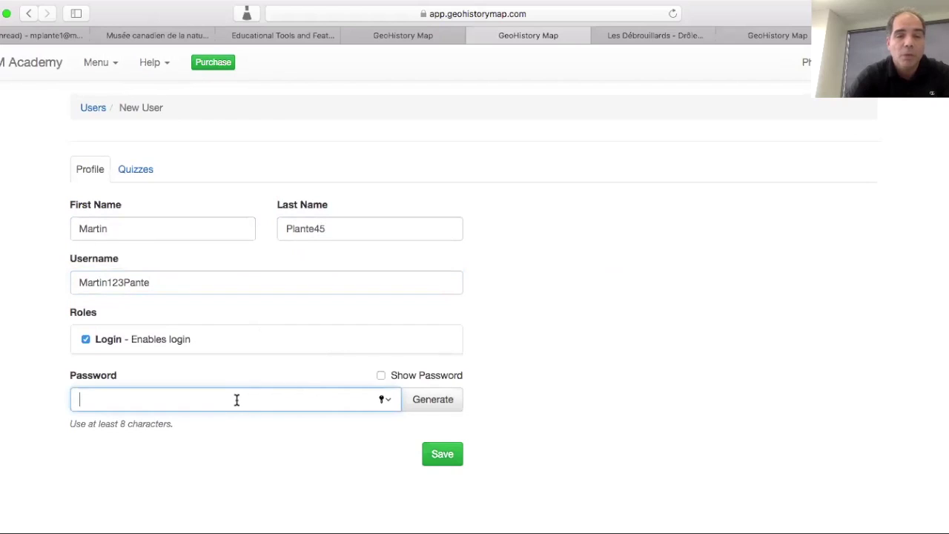
text(pass)
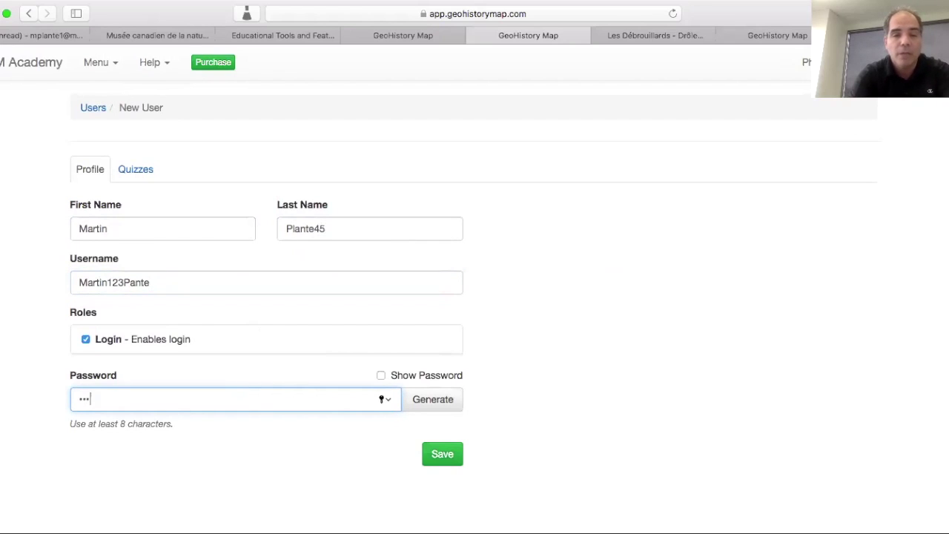
text(word)
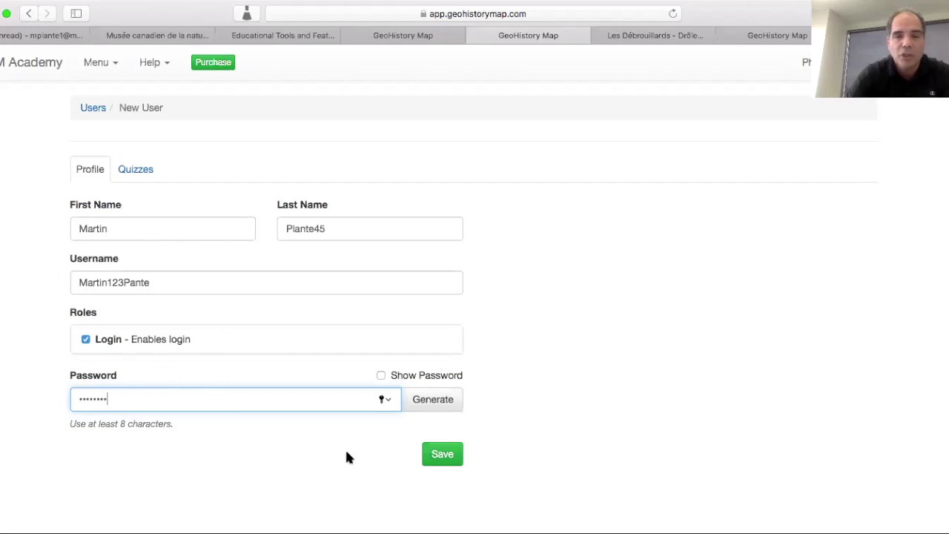
- Save the new student account, let Safari store the password, and open the profile
click(442, 456)
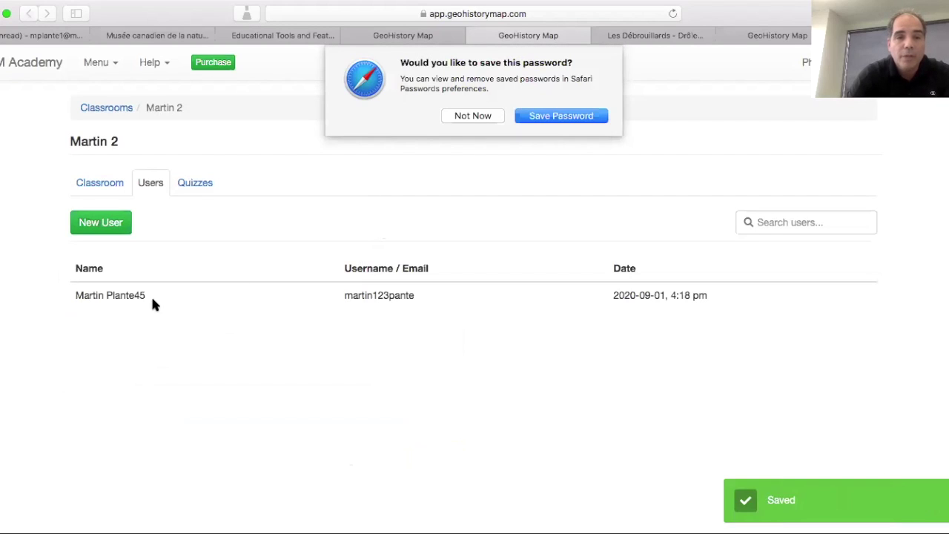
click(549, 118)
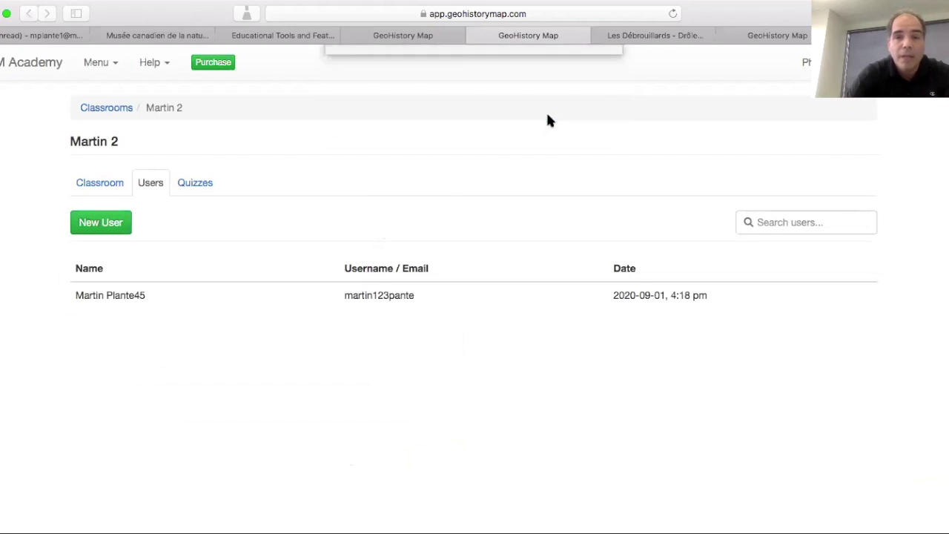
click(136, 297)
scroll(277, 300, down, 2)
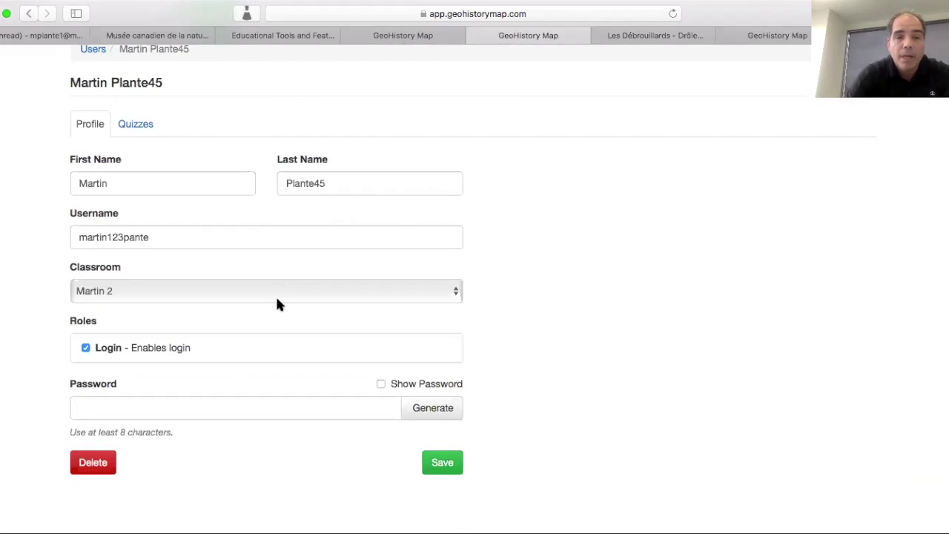
- Confirm the student's Classroom is Martin 2, then return to the user list
click(447, 294)
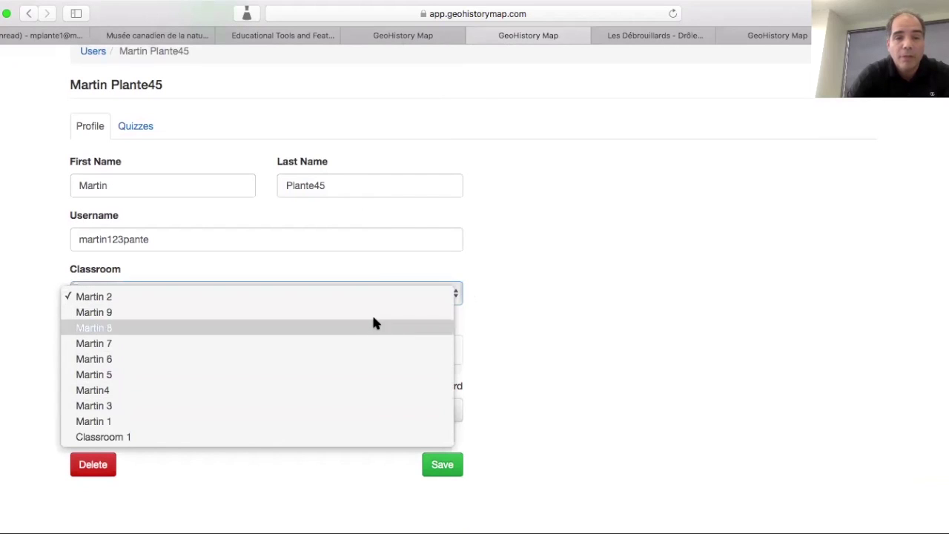
click(330, 259)
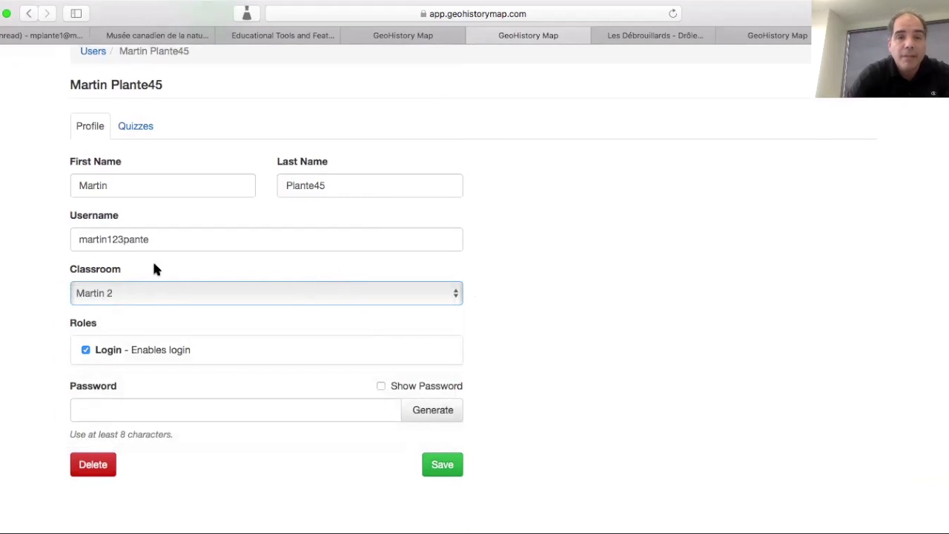
scroll(186, 218, up, 2)
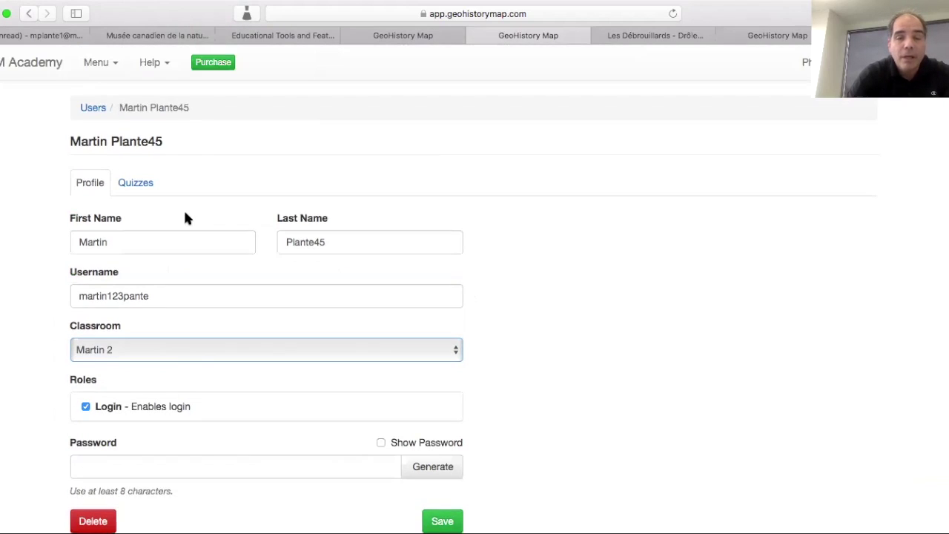
click(95, 110)
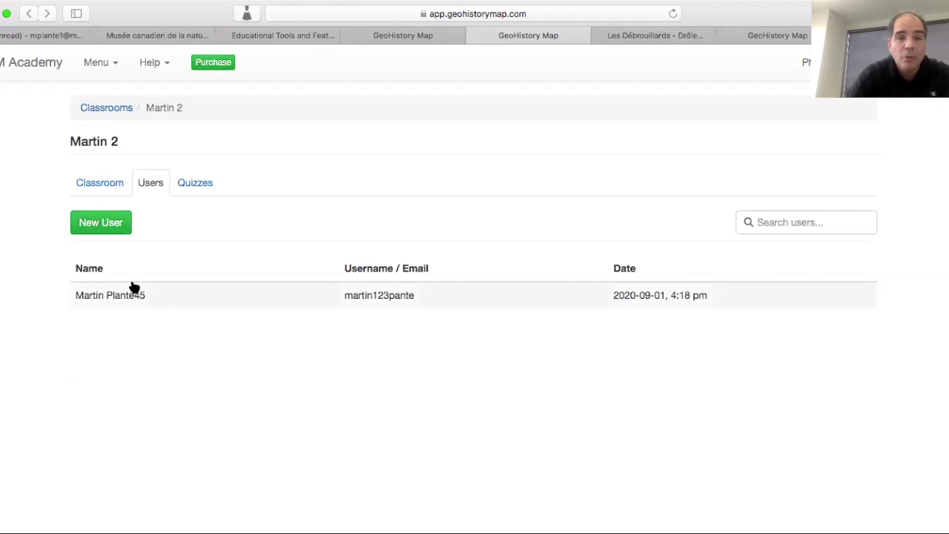
- Select the Martin 2 sign-up code on the Classroom tab and open the account menu
click(92, 183)
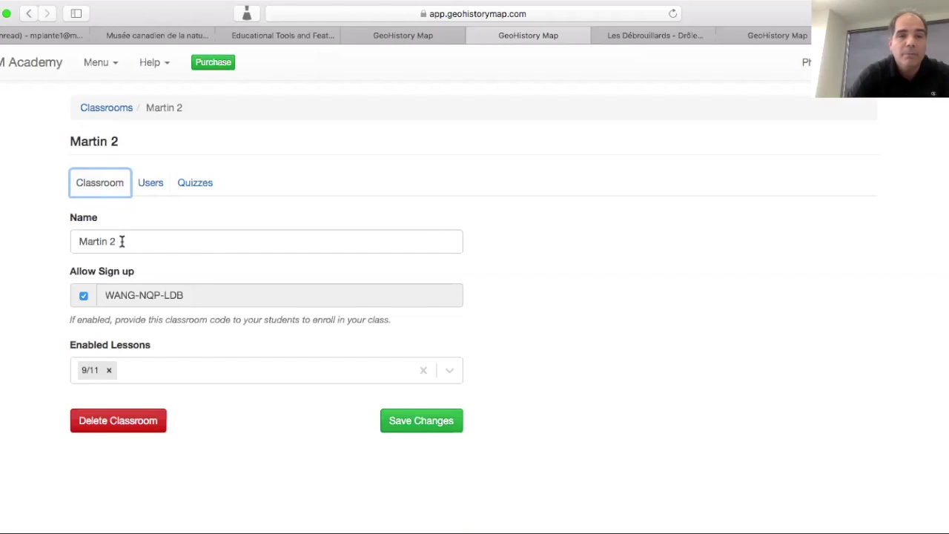
drag(197, 297, 106, 295)
key(super+c)
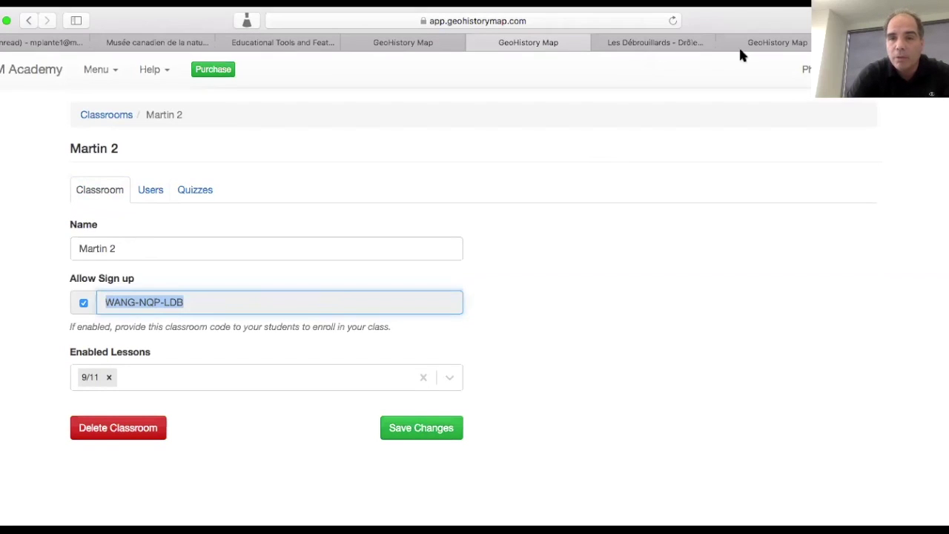
click(816, 69)
- Log out of the teacher account and go to Create a Free Account
click(807, 151)
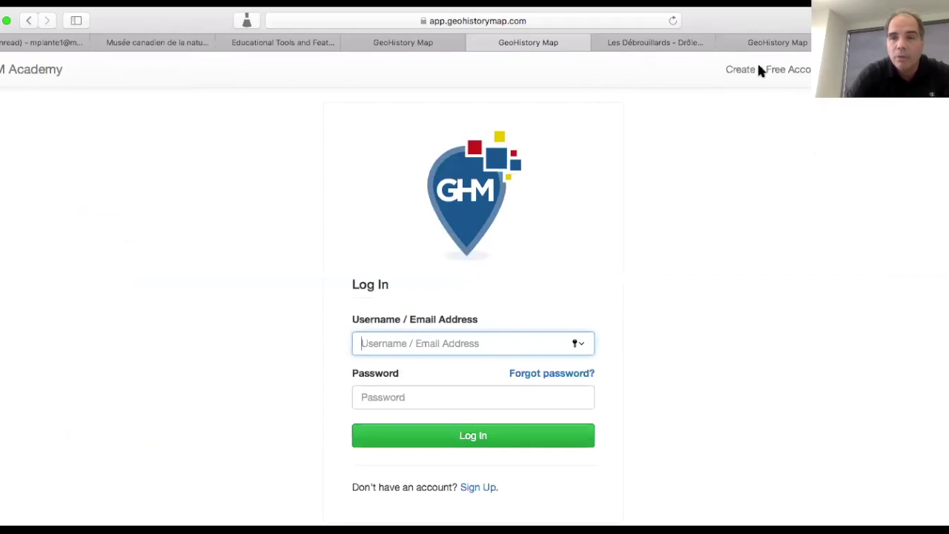
click(769, 69)
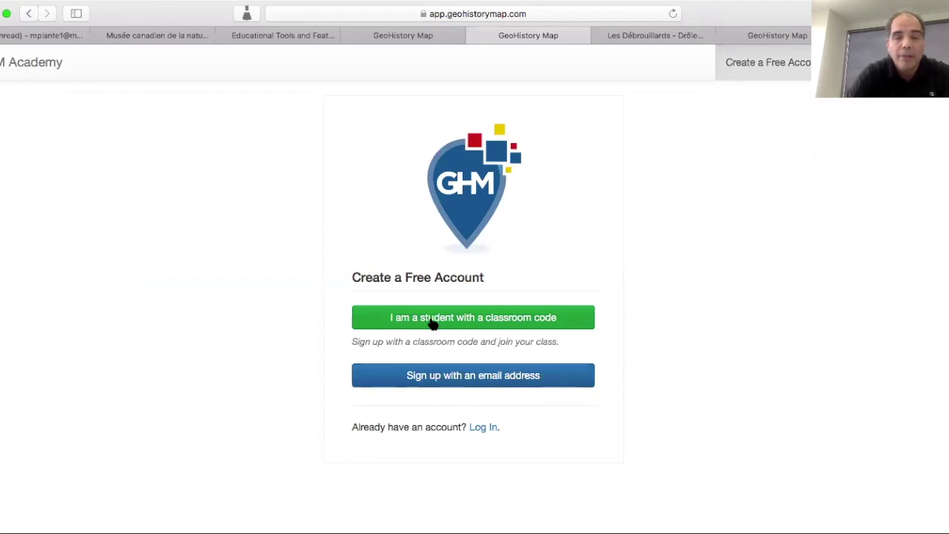
- Choose student sign-up with a classroom code, paste the code, and enter a username
click(433, 320)
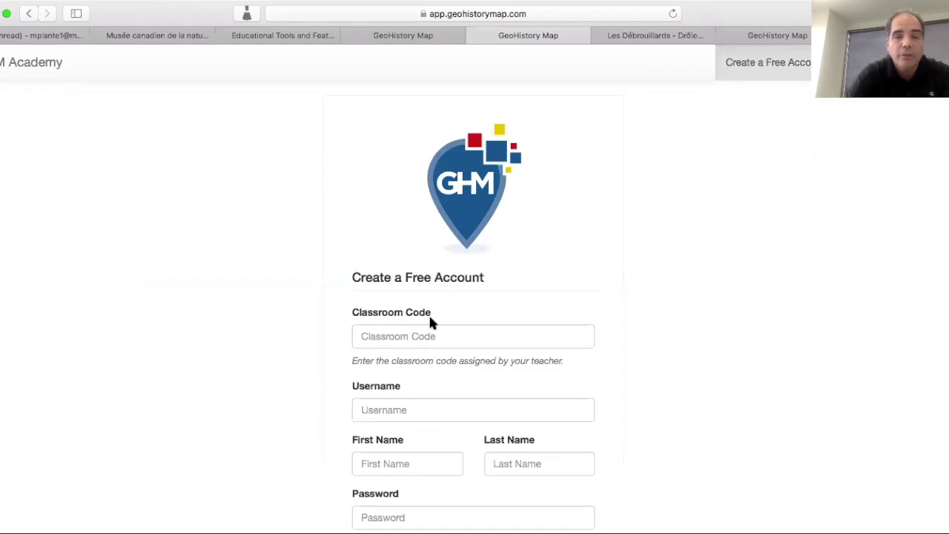
click(418, 336)
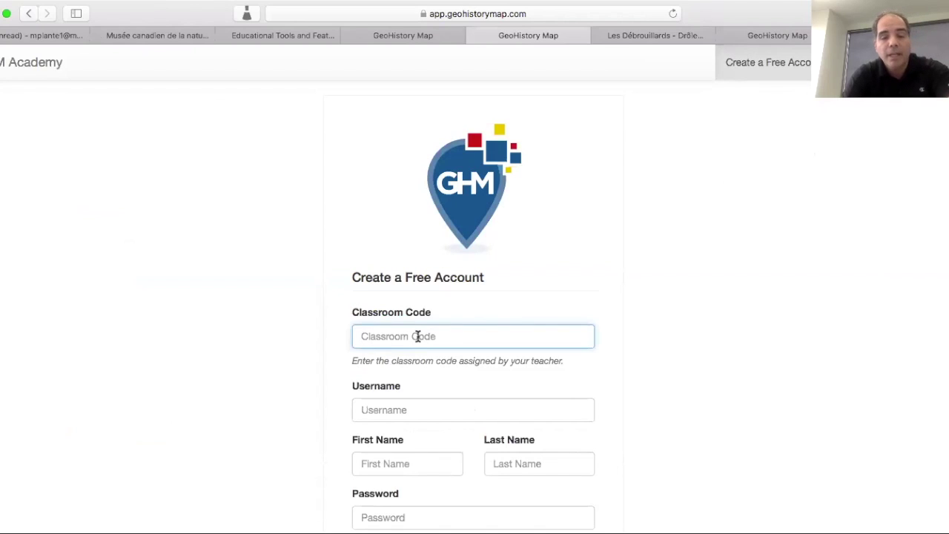
key(super+v)
click(381, 420)
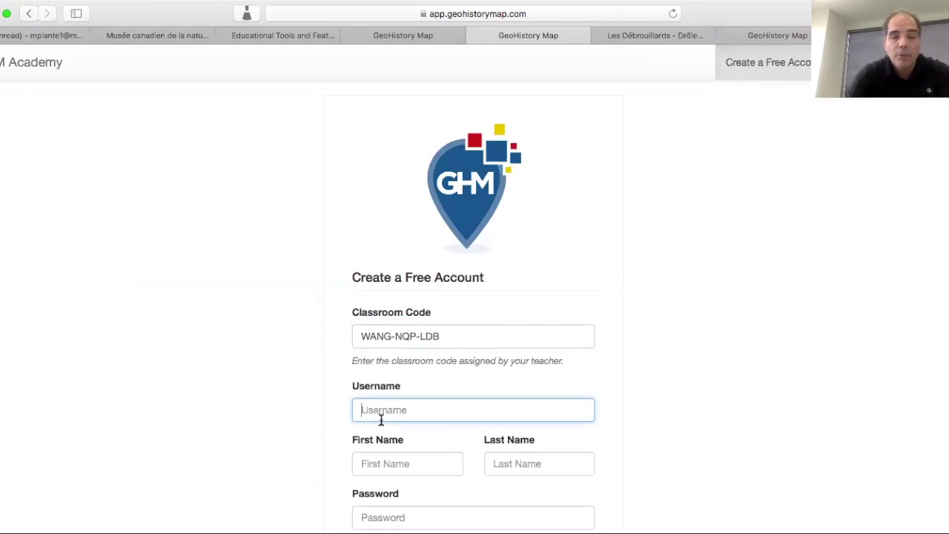
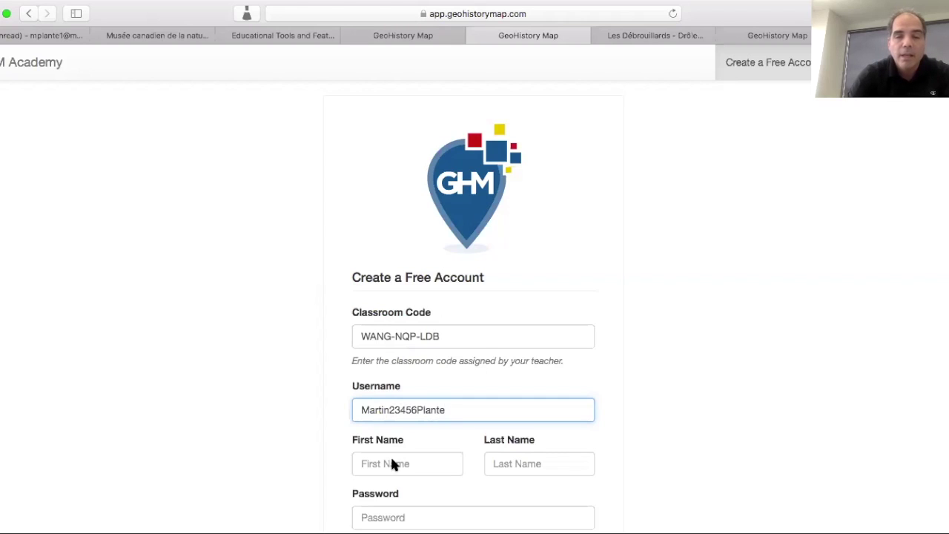
scroll(392, 461, down, 3)
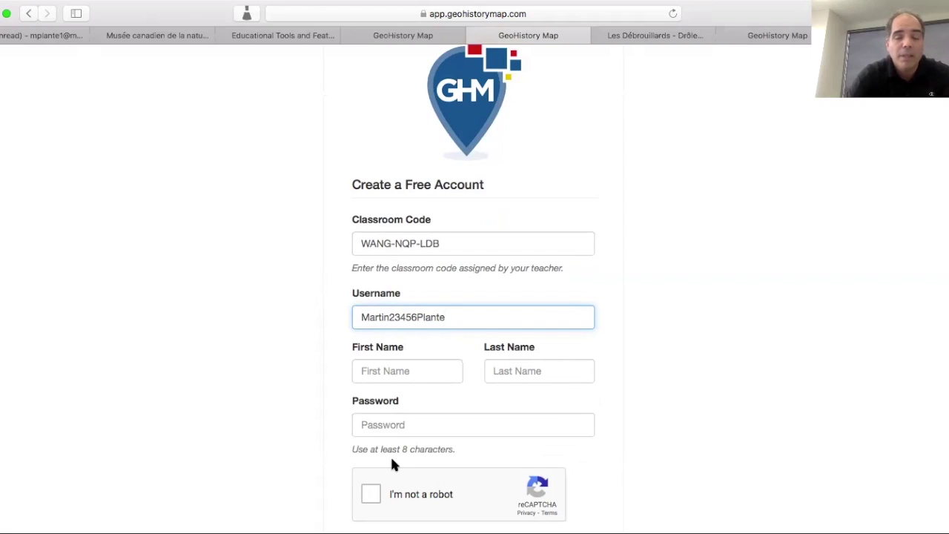
scroll(393, 462, down, 3)
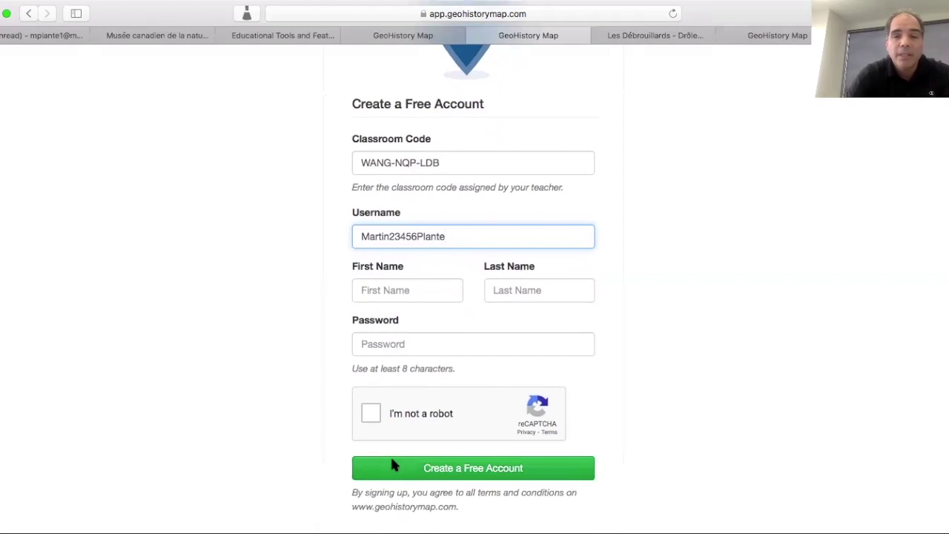
- Fill in the student's first name, last name and a password
click(371, 292)
text(Martin)
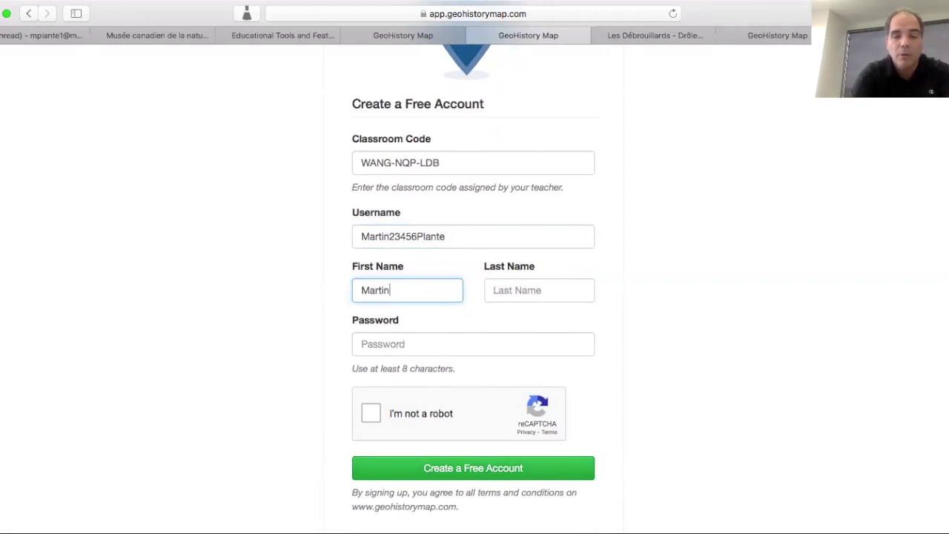
text(12)
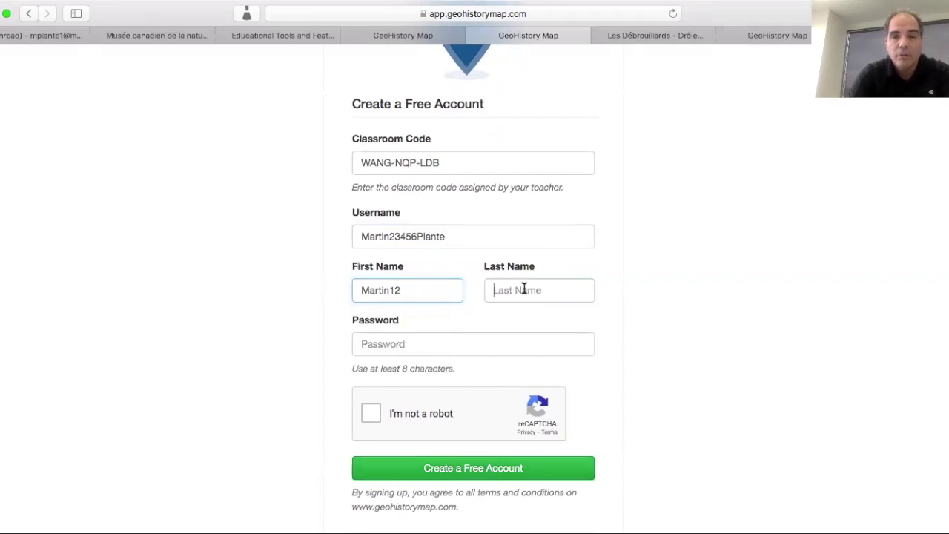
click(524, 289)
text(Plante)
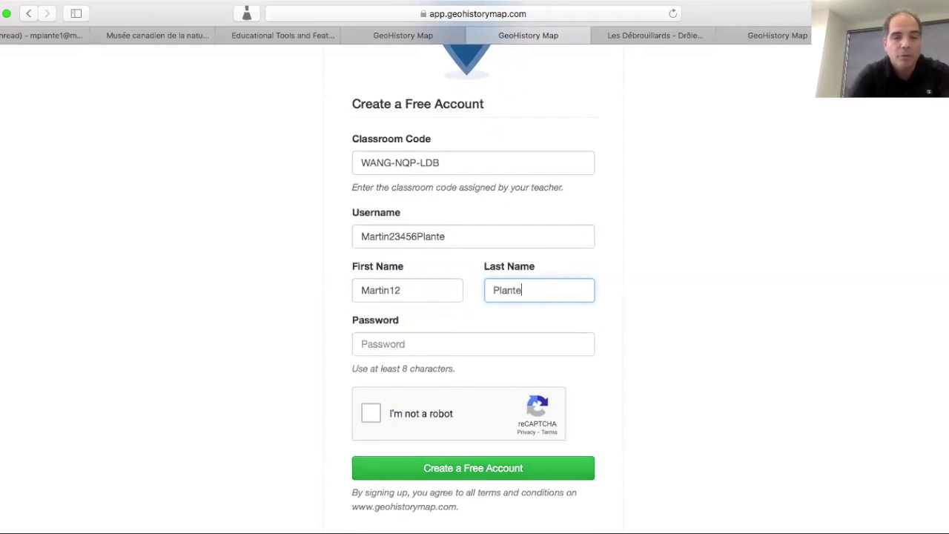
text(12)
click(460, 312)
scroll(459, 311, down, 1)
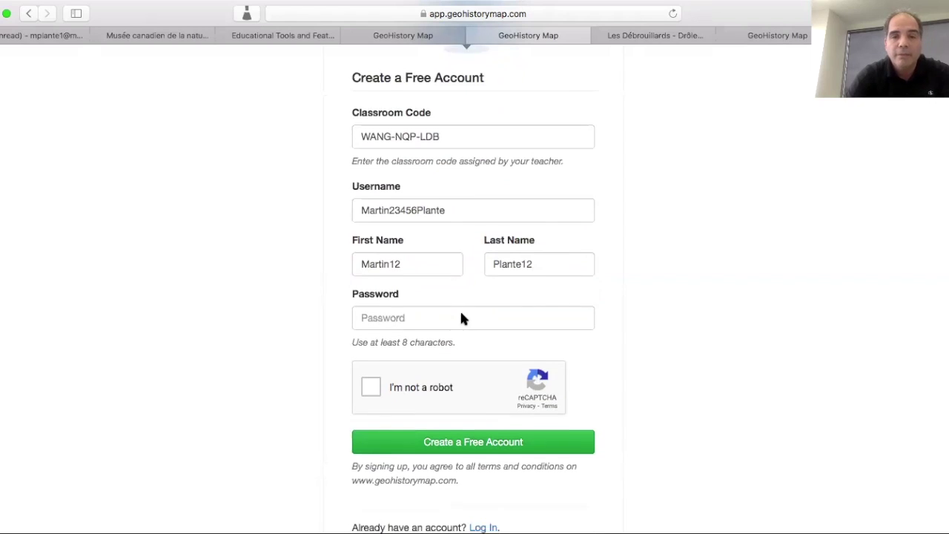
click(445, 316)
text(••)
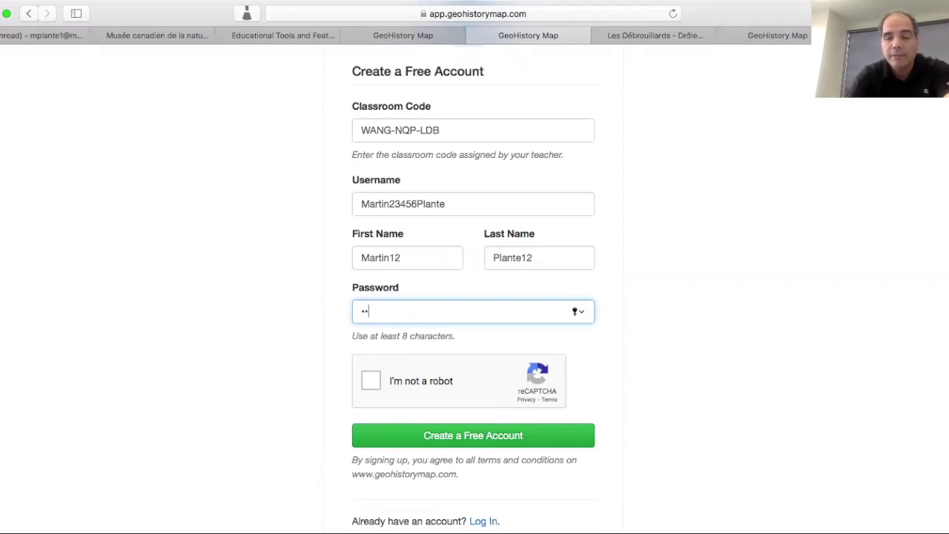
text(•••••)
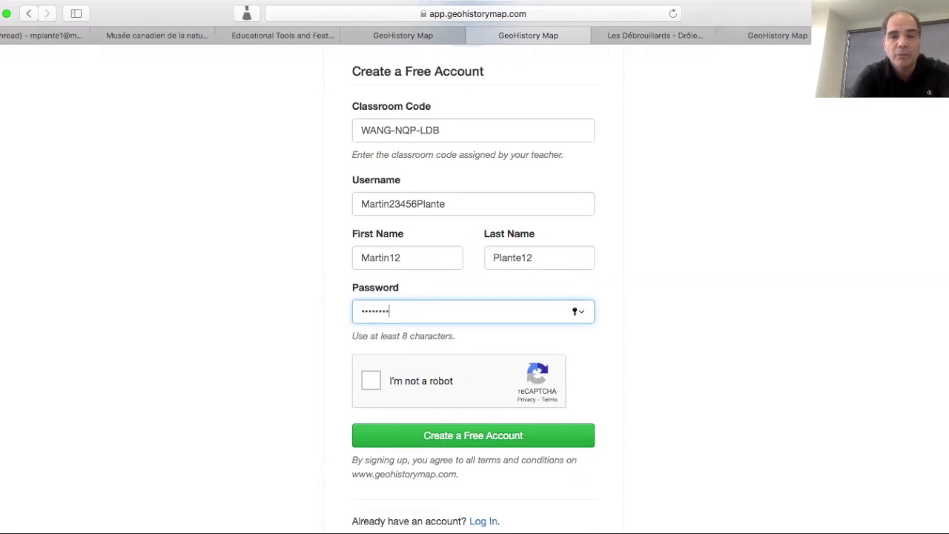
scroll(467, 327, down, 2)
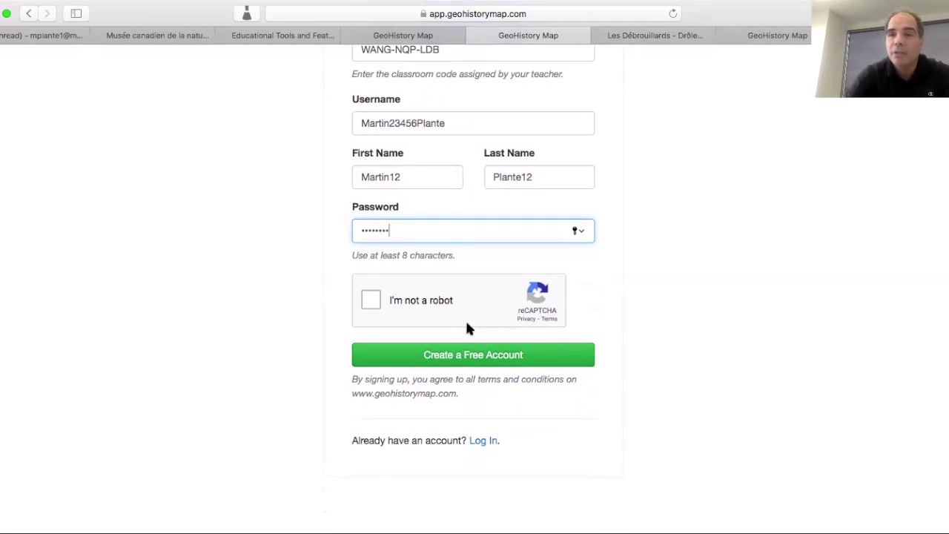
- Tick 'I'm not a robot' and verify by selecting the three chimney images
click(373, 302)
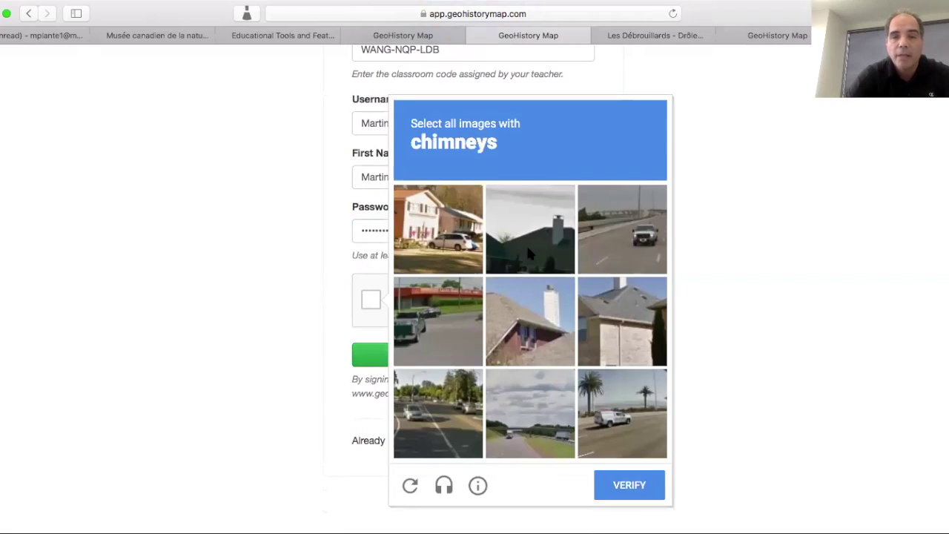
click(525, 243)
click(516, 296)
click(632, 317)
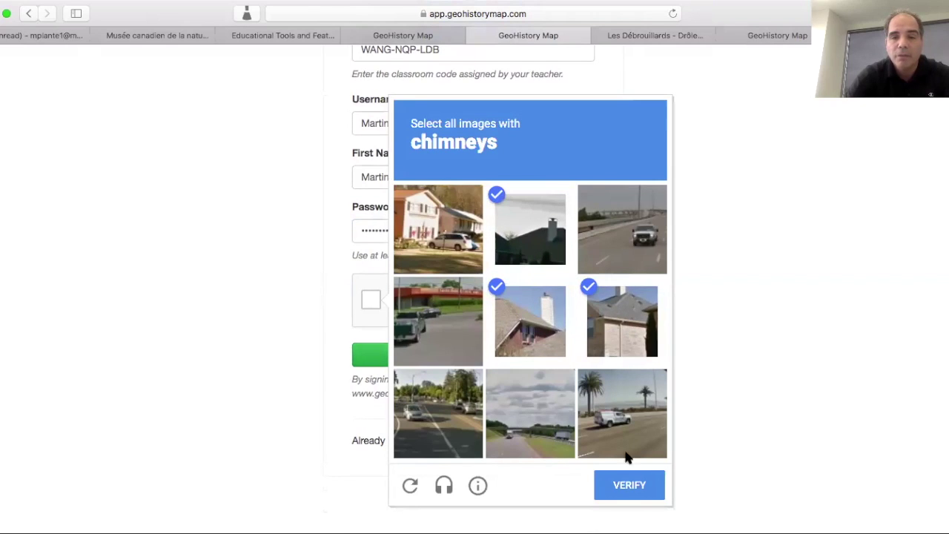
click(632, 487)
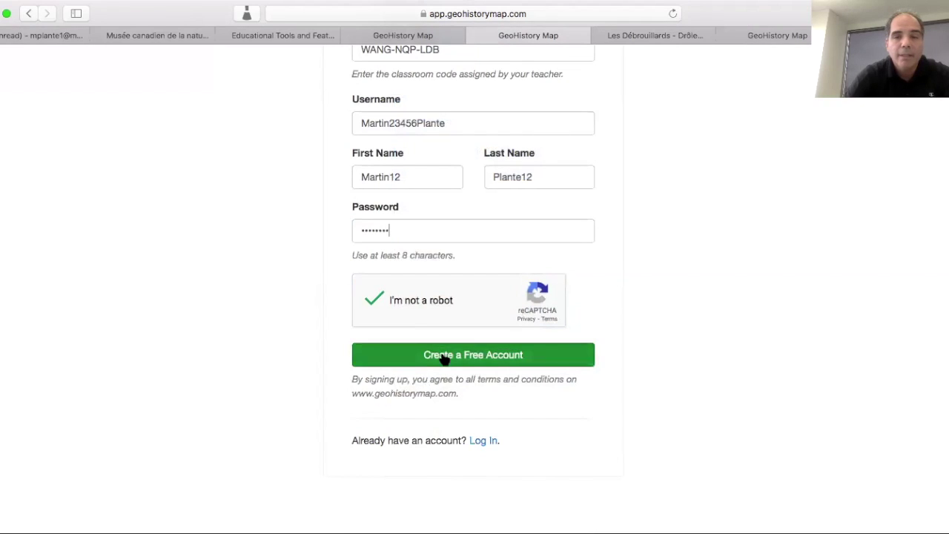
- Create the student account, save the password in Safari, and close the Getting Started dialog
click(444, 356)
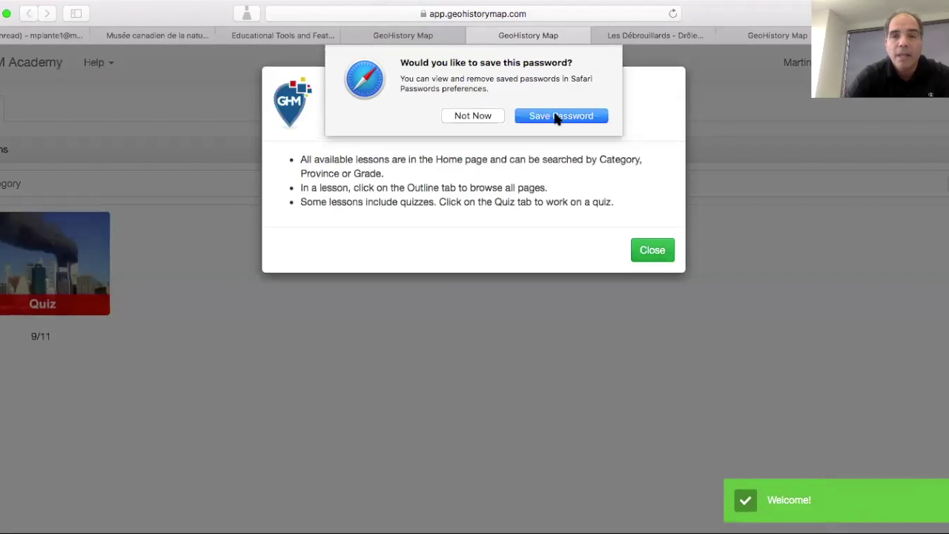
click(557, 116)
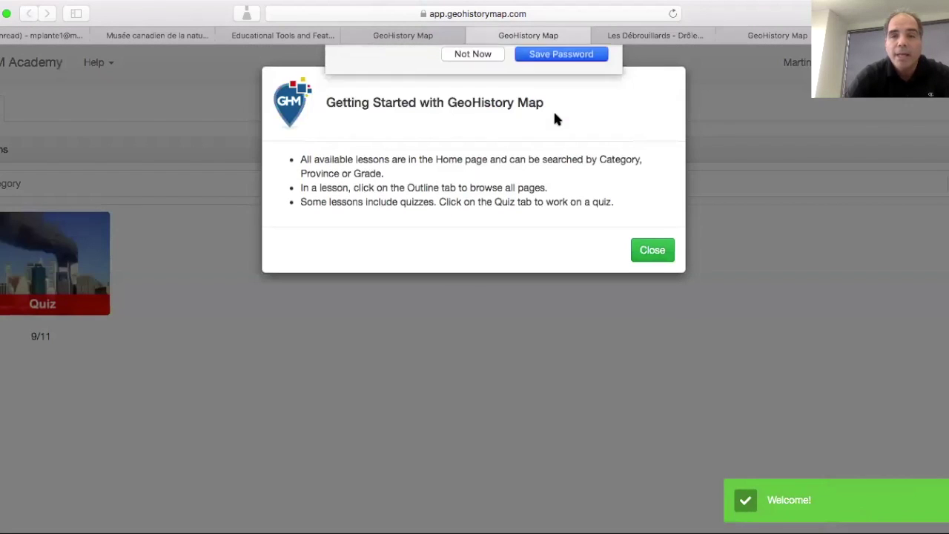
click(657, 251)
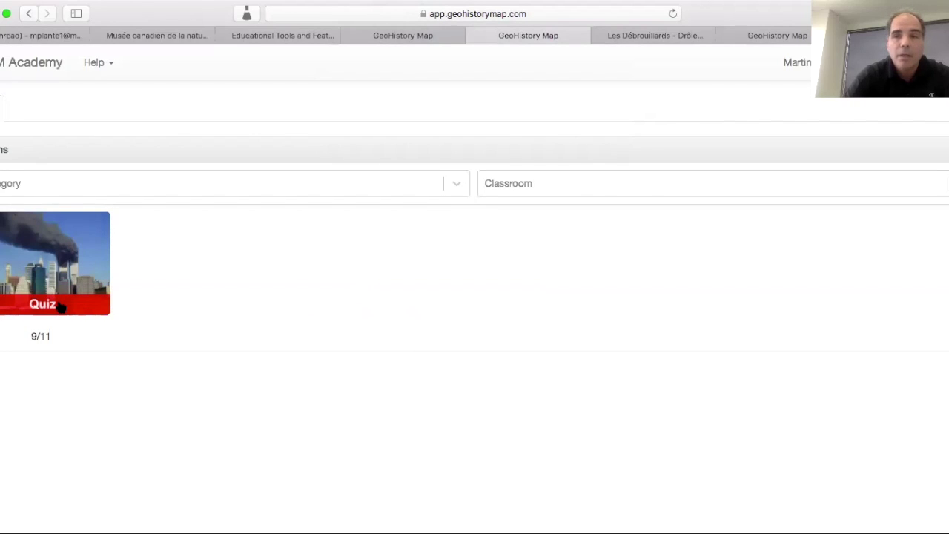